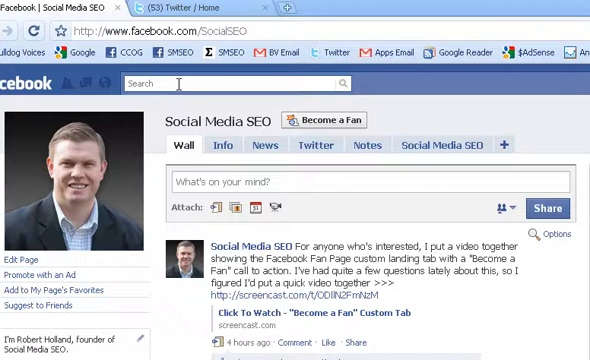
# Search Facebook for 'rss graffit', reach the RSS Graffiti application page and start adding it to a page
pyautogui.click(240, 181)
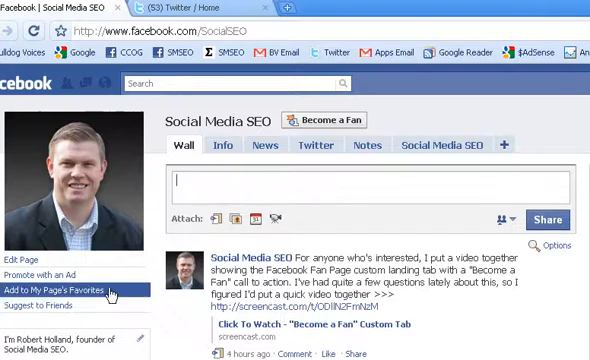
pyautogui.click(155, 83)
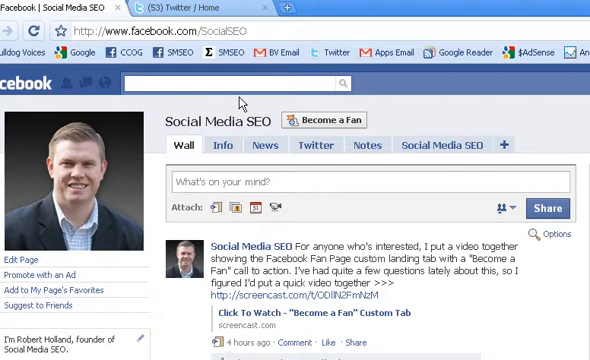
pyautogui.write('rss graffit')
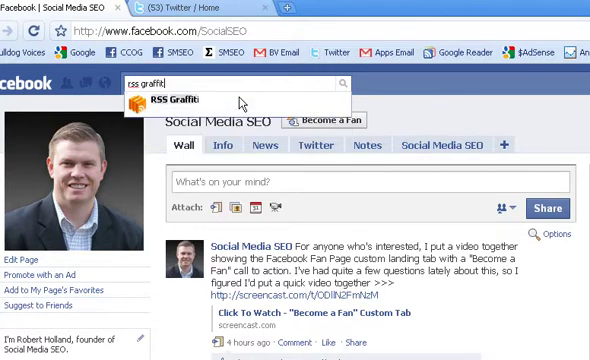
pyautogui.click(240, 100)
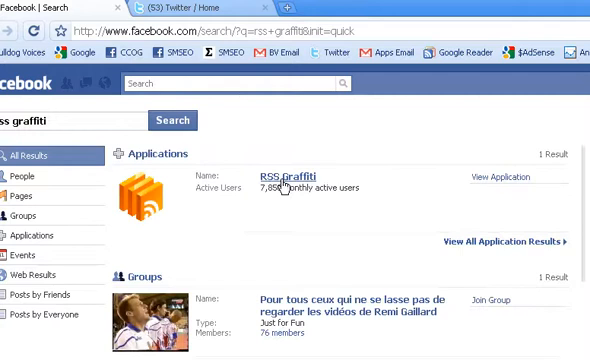
pyautogui.click(287, 177)
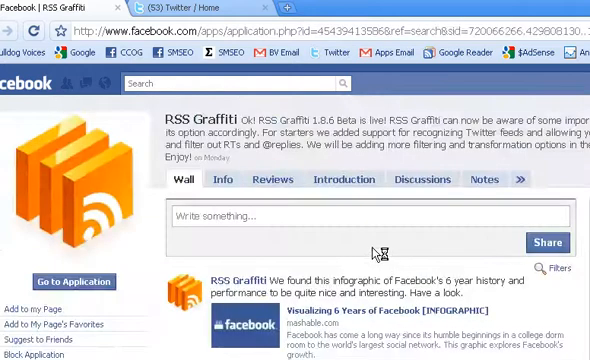
pyautogui.scroll(-1, 379, 253)
pyautogui.scroll(1, 379, 253)
pyautogui.scroll(-1, 365, 188)
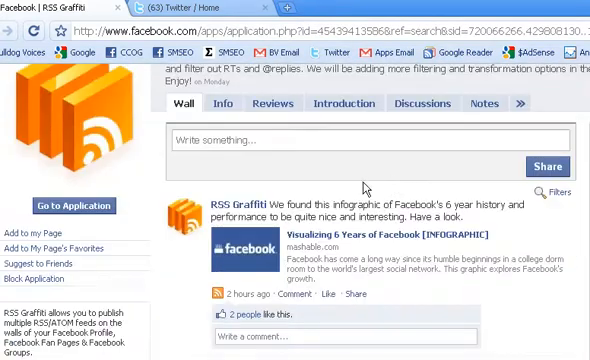
pyautogui.click(62, 237)
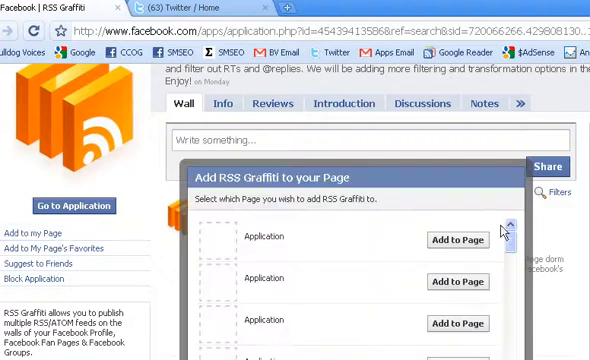
pyautogui.scroll(-2, 551, 198)
pyautogui.scroll(-2, 551, 198)
pyautogui.moveTo(510, 92); pyautogui.dragTo(512, 285)
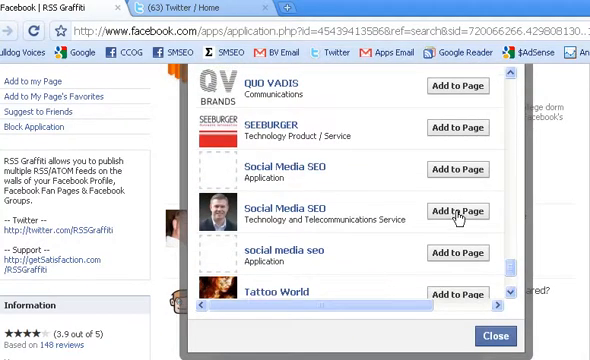
# Add RSS Graffiti to the Social Media SEO page and return to that fan page's wall
pyautogui.click(458, 212)
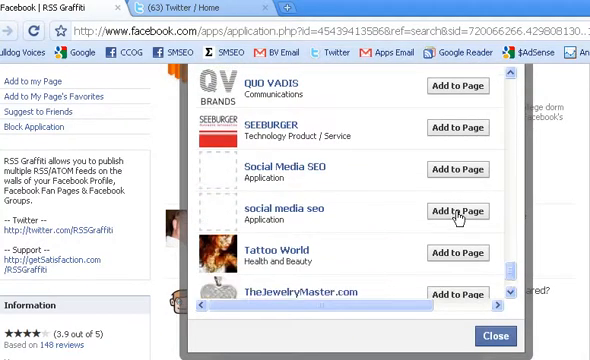
pyautogui.click(497, 337)
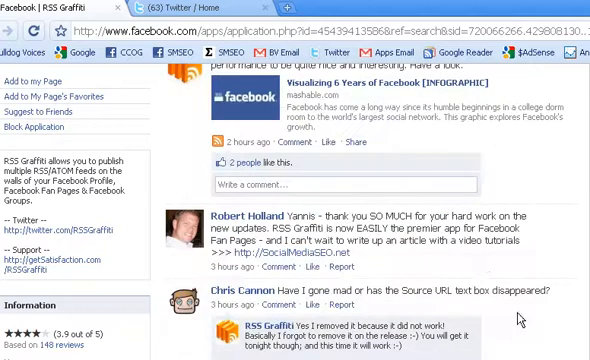
pyautogui.press('Home')
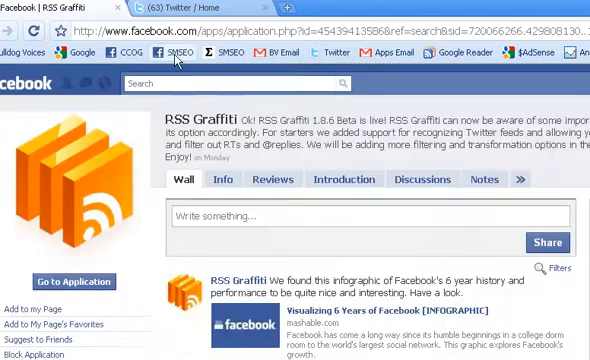
pyautogui.click(178, 52)
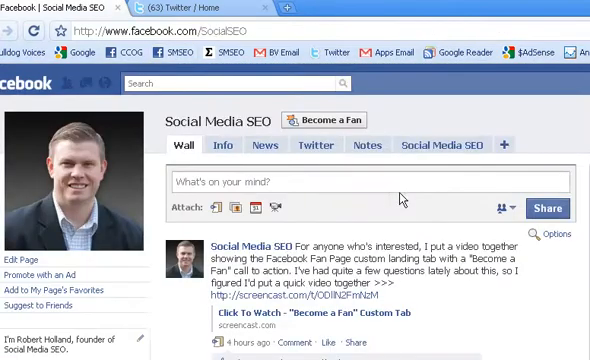
pyautogui.scroll(-2, 390, 200)
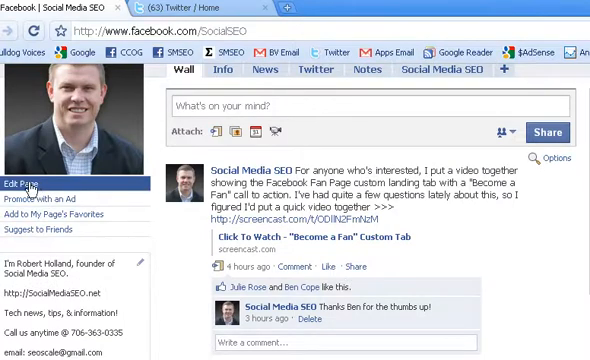
pyautogui.scroll(2, 60, 120)
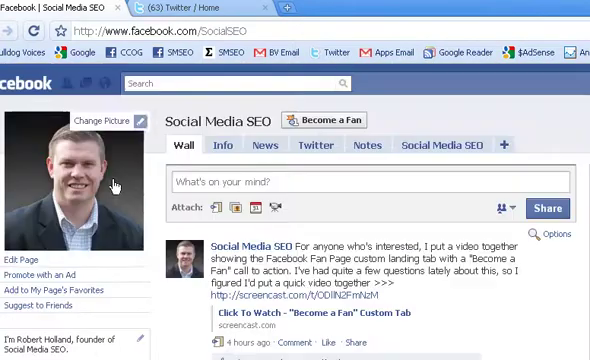
# From Edit Page's Applications list, enter RSS Graffiti's settings for the Social Media SEO page
pyautogui.click(22, 260)
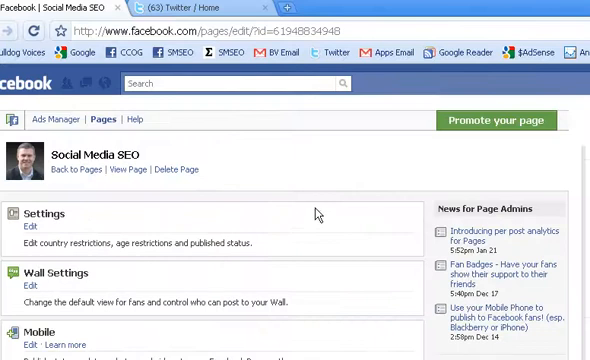
pyautogui.scroll(-3, 336, 203)
pyautogui.scroll(-2, 340, 200)
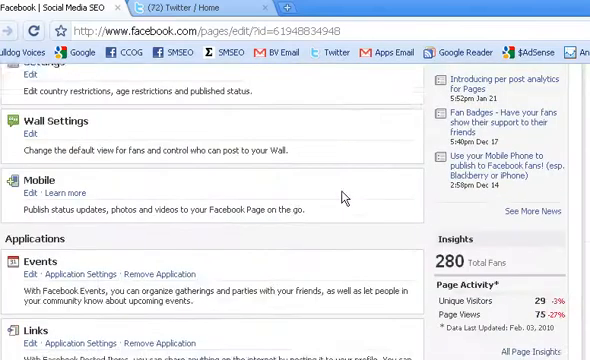
pyautogui.scroll(-5, 340, 200)
pyautogui.scroll(-5, 344, 197)
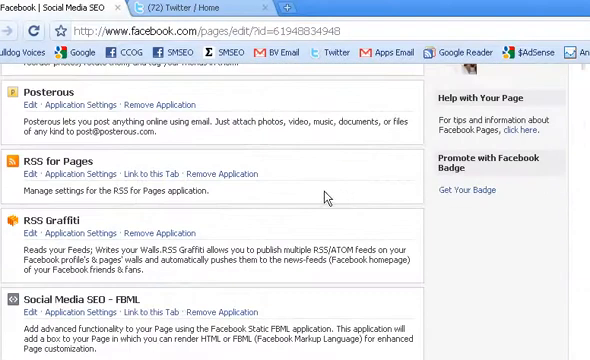
pyautogui.moveTo(24, 219); pyautogui.dragTo(82, 220)
pyautogui.click(90, 222)
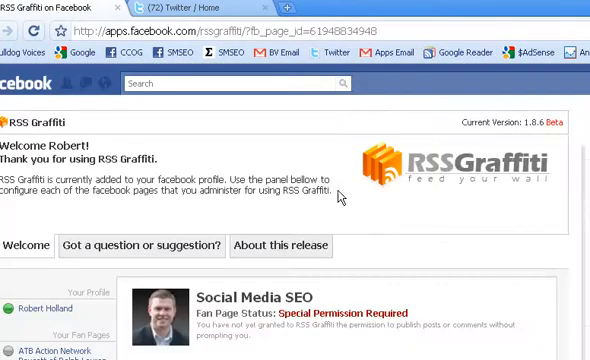
pyautogui.scroll(-5, 370, 190)
pyautogui.scroll(2, 375, 188)
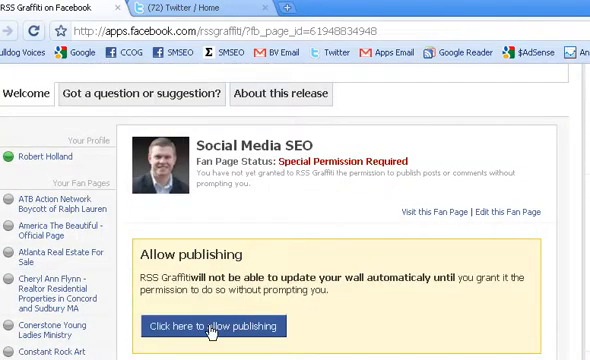
# Allow RSS Graffiti to publish to the page, start a new feed and switch to Twitter for its URL
pyautogui.click(211, 330)
pyautogui.scroll(-2, 471, 245)
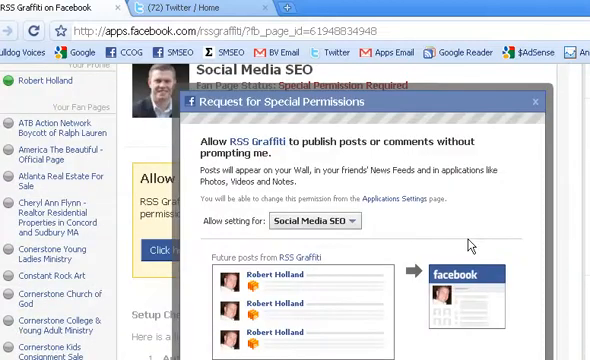
pyautogui.scroll(-2, 469, 246)
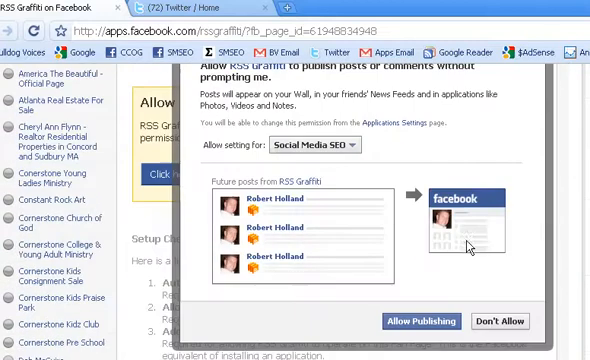
pyautogui.click(420, 322)
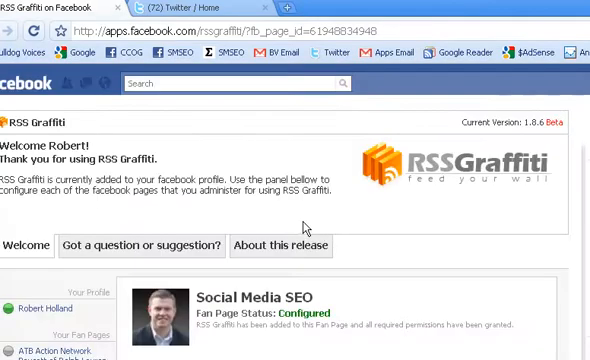
pyautogui.scroll(-3, 300, 221)
pyautogui.scroll(-2, 300, 221)
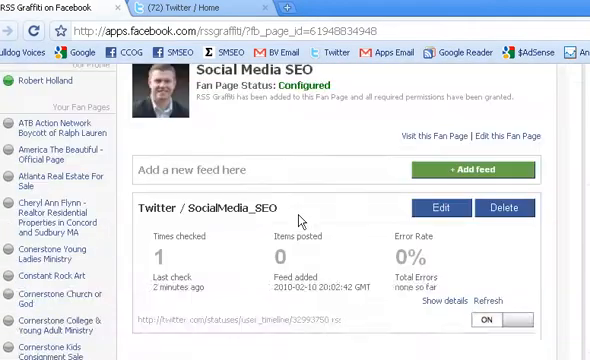
pyautogui.click(473, 169)
pyautogui.click(235, 192)
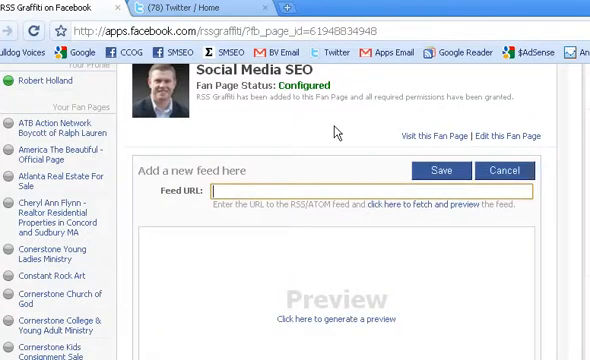
pyautogui.click(183, 8)
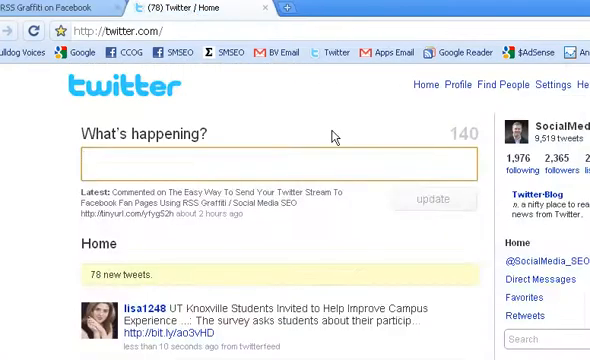
# From the SocialMedia_SEO profile's sidebar, load its tweets RSS feed as XML
pyautogui.hotkey('ctrl', '+')
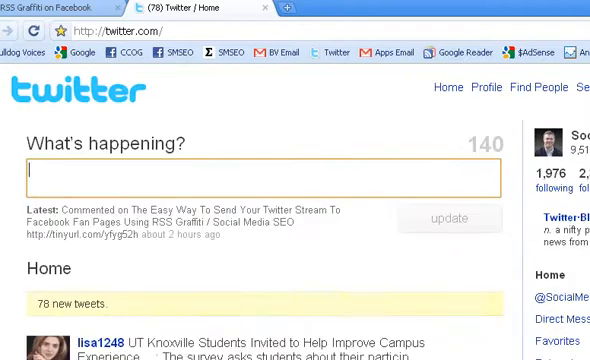
pyautogui.click(486, 88)
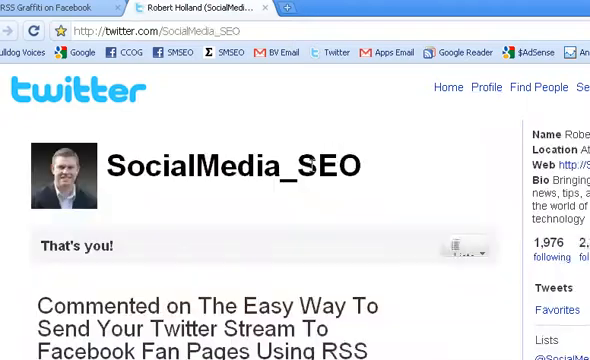
pyautogui.scroll(-3, 405, 216)
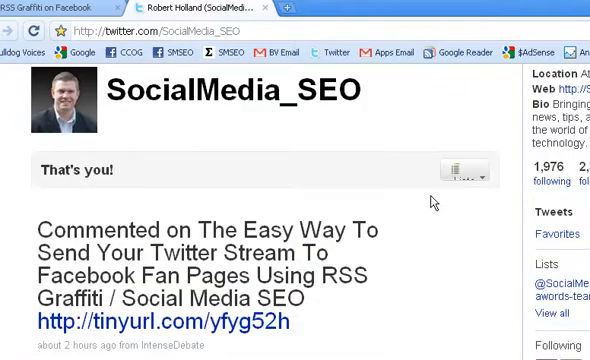
pyautogui.scroll(-3, 430, 200)
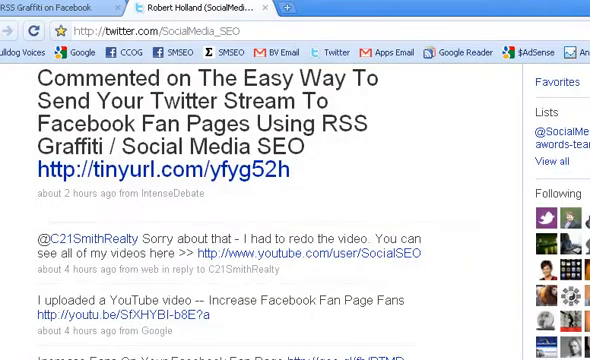
pyautogui.scroll(-1, 300, 200)
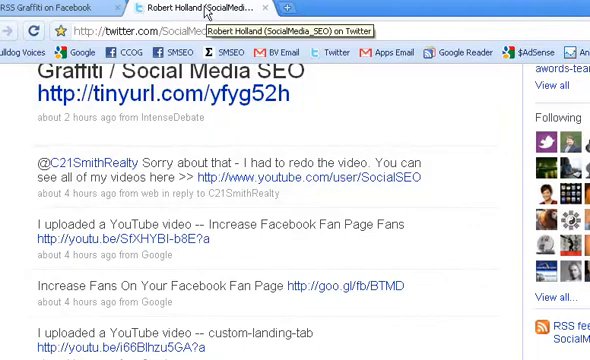
pyautogui.moveTo(207, 11); pyautogui.dragTo(60, 10)
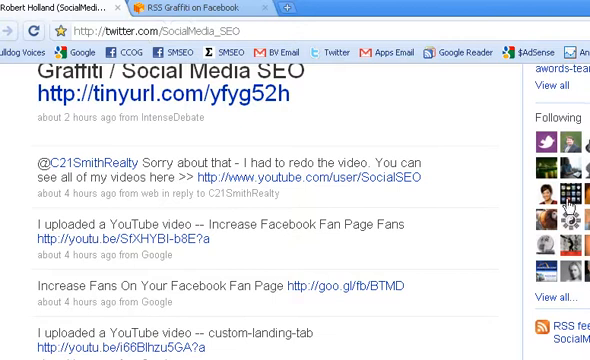
pyautogui.scroll(-1, 572, 205)
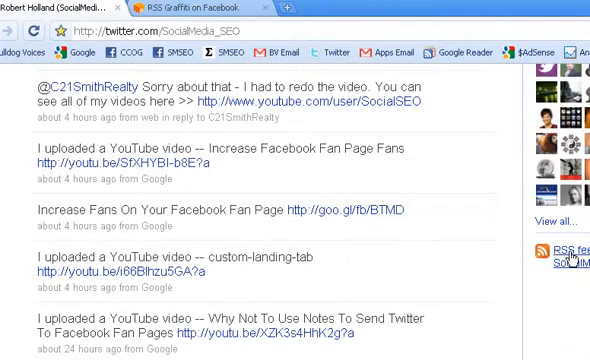
pyautogui.click(572, 252)
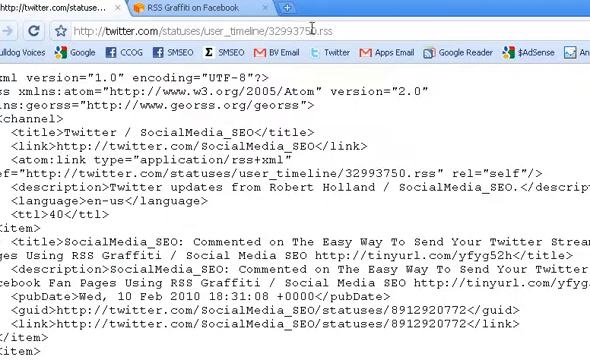
# Copy the user_timeline .rss address and return to the RSS Graffiti feed form
pyautogui.click(348, 30)
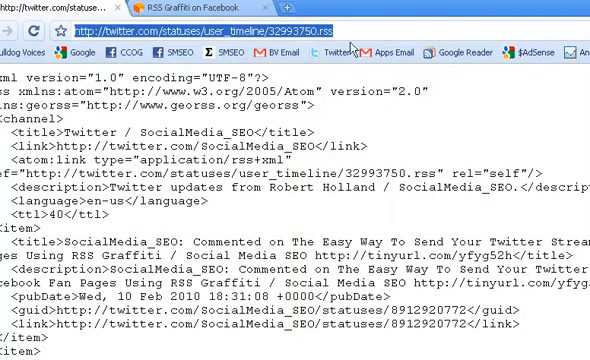
pyautogui.click(170, 8)
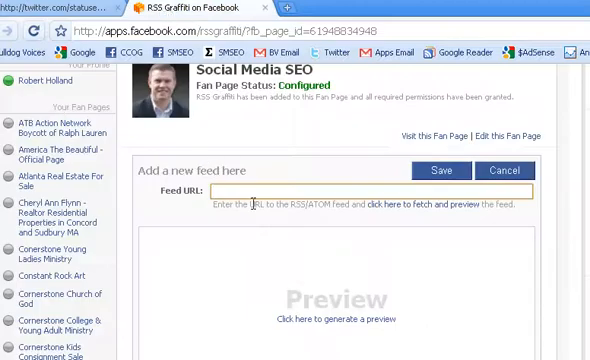
# Paste the Twitter RSS address into Feed URL and generate a preview of the feed's stories
pyautogui.write('http://twitter.com/statuses/user_timeline/32993750.rss')
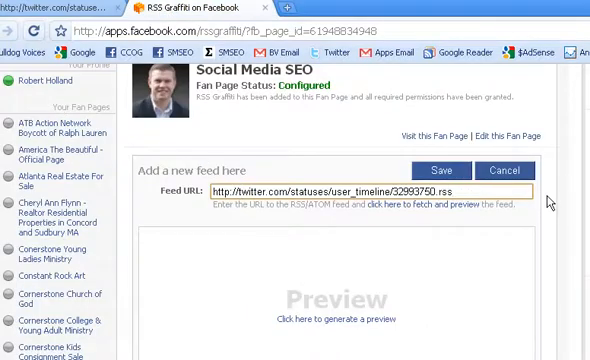
pyautogui.scroll(-3, 544, 199)
pyautogui.scroll(2, 544, 199)
pyautogui.scroll(-2, 430, 210)
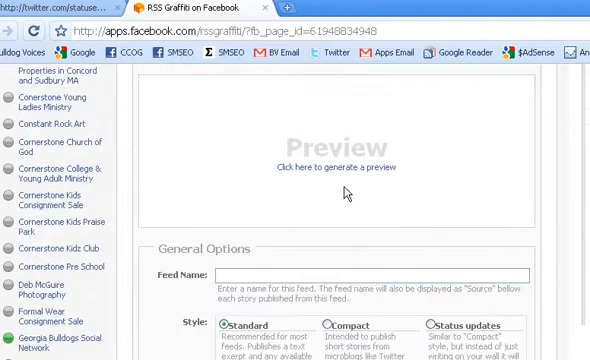
pyautogui.click(348, 193)
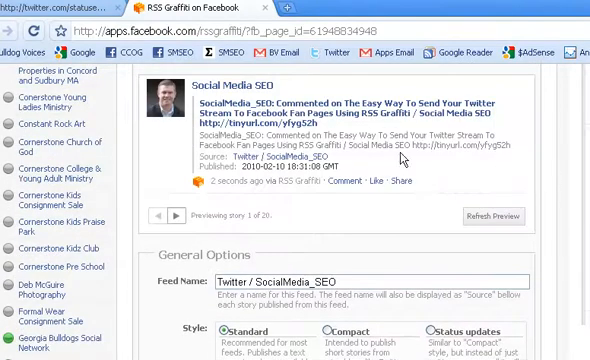
pyautogui.scroll(2, 430, 130)
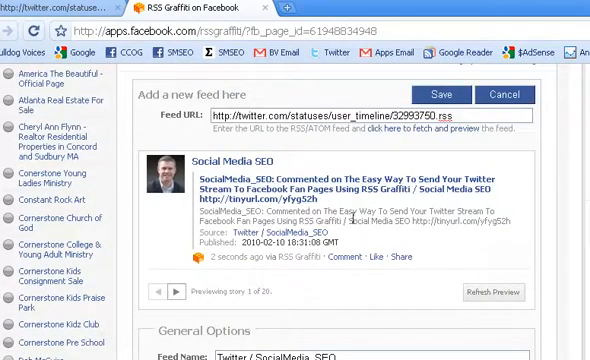
pyautogui.scroll(-2, 355, 213)
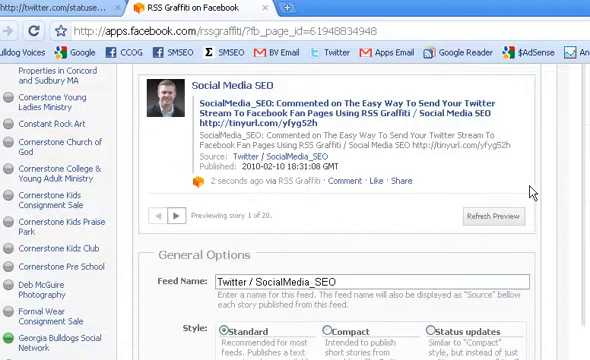
pyautogui.scroll(1, 355, 213)
pyautogui.scroll(-1, 355, 213)
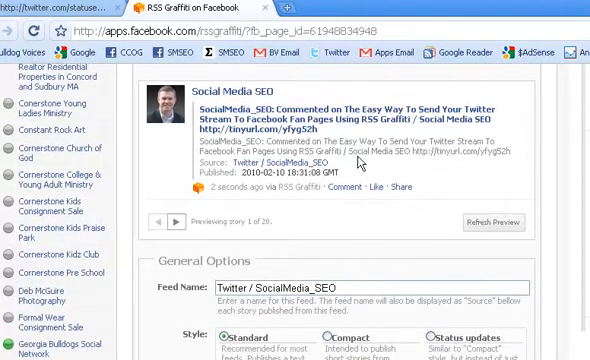
pyautogui.moveTo(529, 152); pyautogui.dragTo(199, 108)
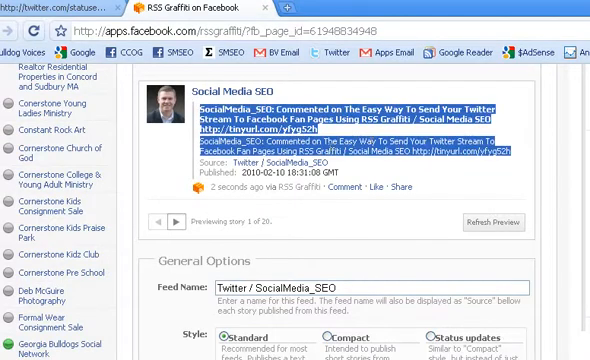
# Choose the Compact style under General Options and check the regenerated tweet preview
pyautogui.click(360, 135)
pyautogui.scroll(-2, 334, 205)
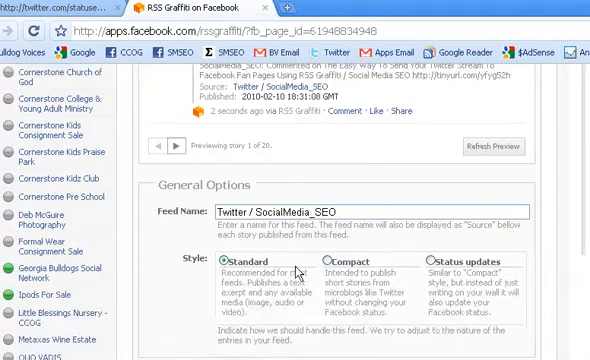
pyautogui.click(327, 261)
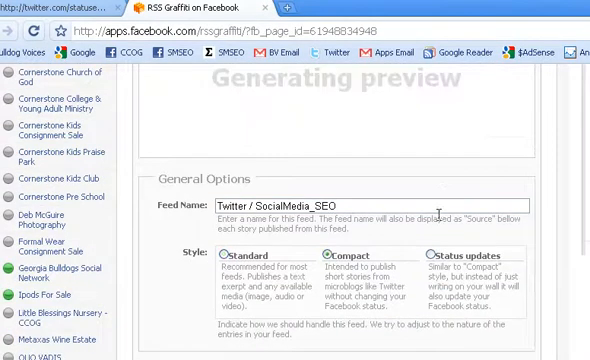
pyautogui.scroll(2, 441, 199)
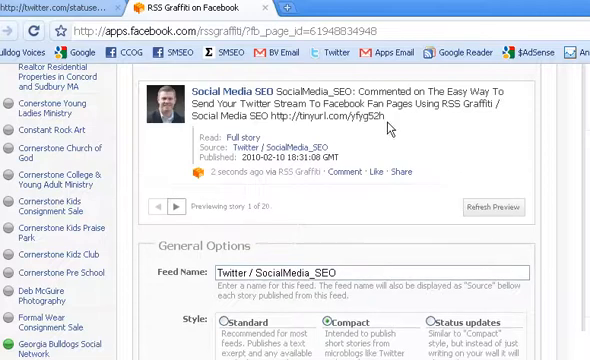
pyautogui.moveTo(279, 91); pyautogui.dragTo(391, 123)
pyautogui.click(360, 104)
pyautogui.scroll(-3, 440, 180)
pyautogui.scroll(-2, 440, 180)
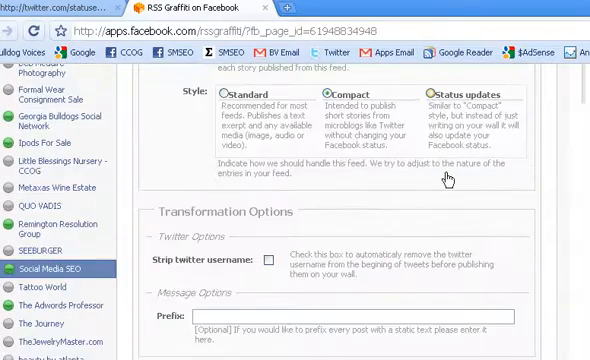
pyautogui.scroll(-2, 445, 179)
pyautogui.scroll(-2, 445, 176)
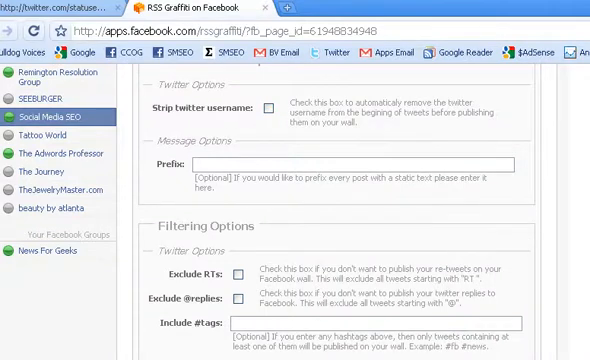
pyautogui.scroll(3, 300, 180)
pyautogui.scroll(3, 300, 180)
pyautogui.scroll(3, 300, 180)
pyautogui.scroll(2, 268, 197)
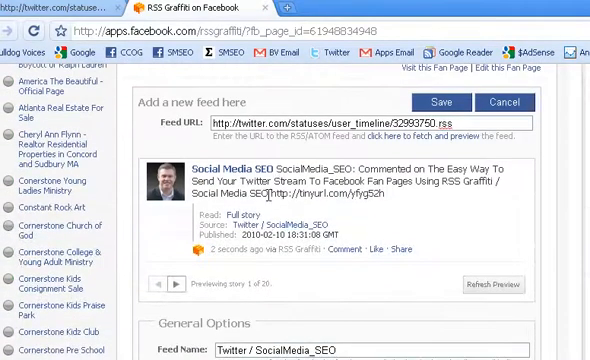
# Review the username in the sample post and enable 'Strip twitter username' under Transformation Options
pyautogui.moveTo(278, 170); pyautogui.dragTo(356, 170)
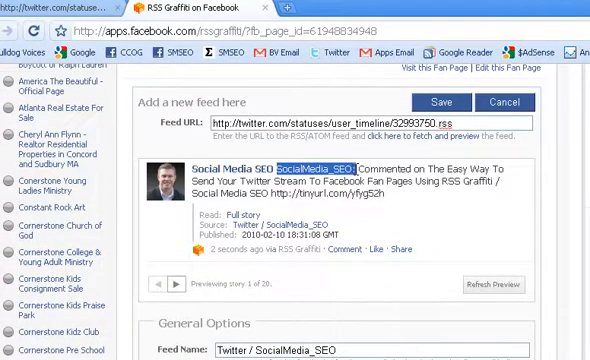
pyautogui.click(358, 170)
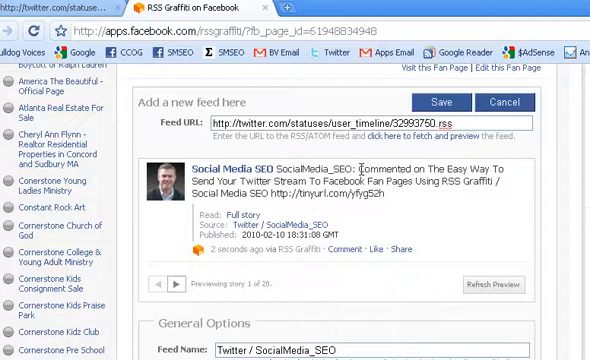
pyautogui.moveTo(360, 169); pyautogui.dragTo(384, 195)
pyautogui.click(404, 195)
pyautogui.scroll(-8, 460, 210)
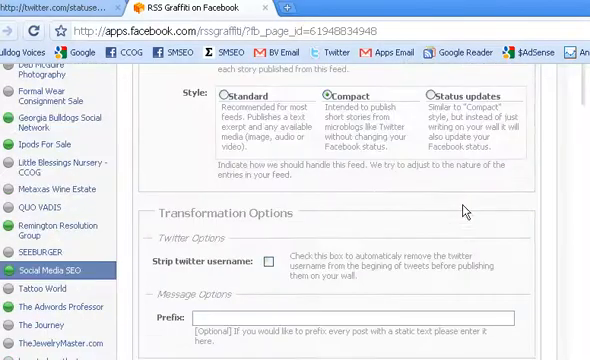
pyautogui.click(269, 262)
pyautogui.scroll(-4, 380, 230)
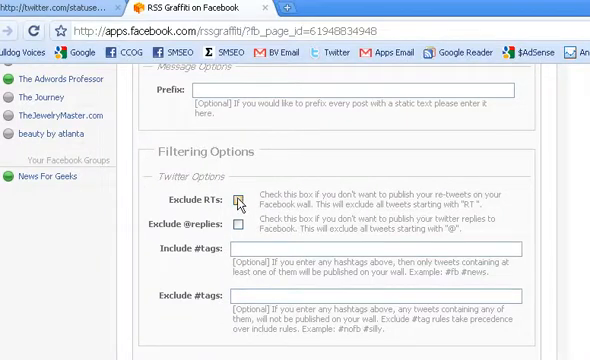
# Toggle 'Exclude RTs' on and back off so retweets and replies remain published
pyautogui.click(238, 199)
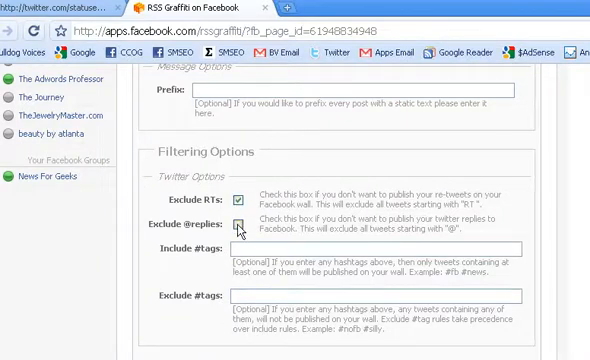
pyautogui.click(238, 224)
pyautogui.click(238, 200)
pyautogui.click(282, 250)
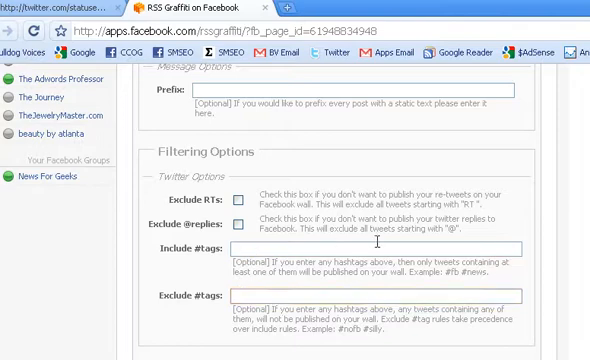
pyautogui.scroll(3, 350, 230)
pyautogui.scroll(3, 350, 245)
pyautogui.scroll(-3, 350, 245)
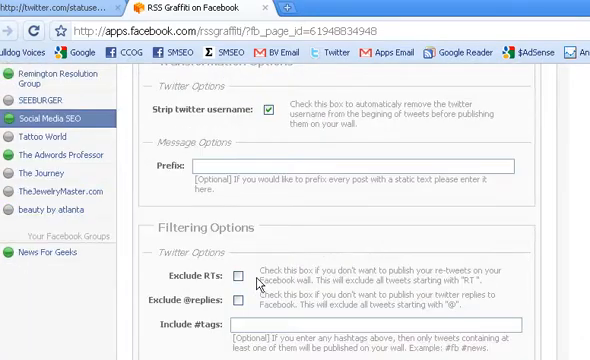
pyautogui.scroll(-2, 240, 275)
pyautogui.scroll(3, 277, 263)
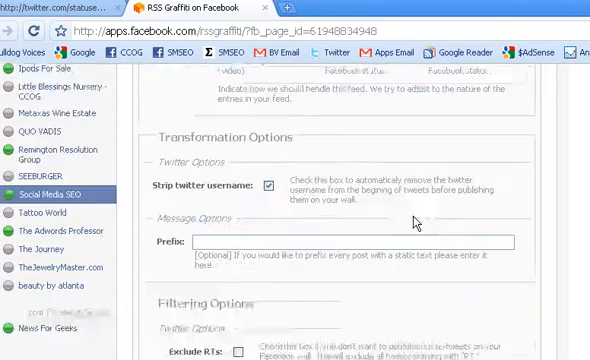
pyautogui.scroll(3, 330, 200)
pyautogui.scroll(-2, 320, 220)
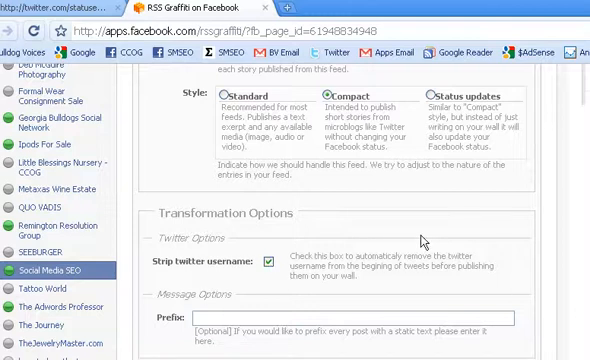
pyautogui.scroll(2, 422, 241)
pyautogui.scroll(3, 422, 241)
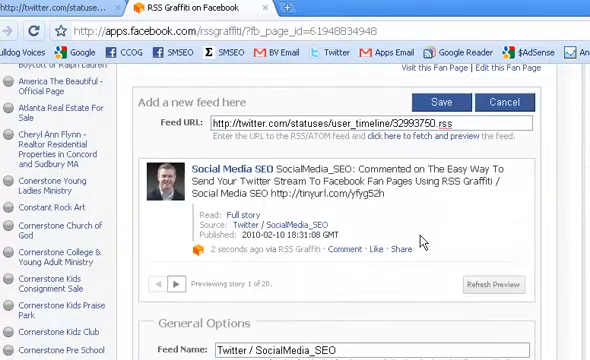
pyautogui.scroll(-2, 422, 241)
pyautogui.scroll(-3, 422, 241)
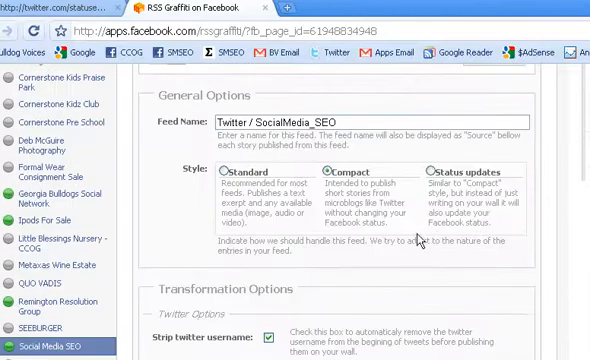
# Refresh the preview and confirm the sample tweet now shows without the Twitter username
pyautogui.click(492, 284)
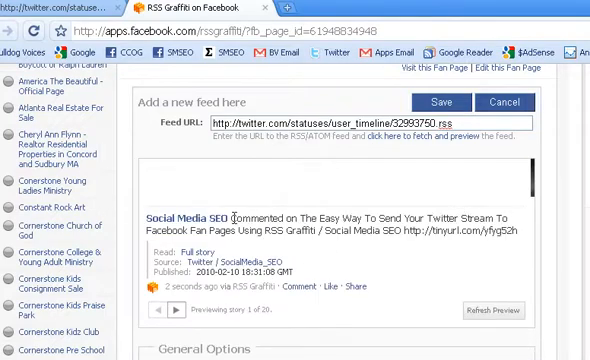
pyautogui.moveTo(232, 218); pyautogui.dragTo(522, 232)
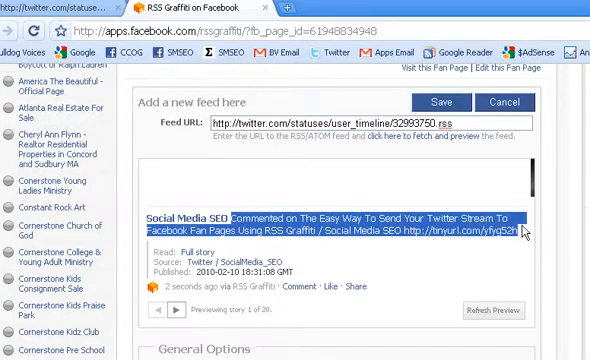
pyautogui.click(490, 220)
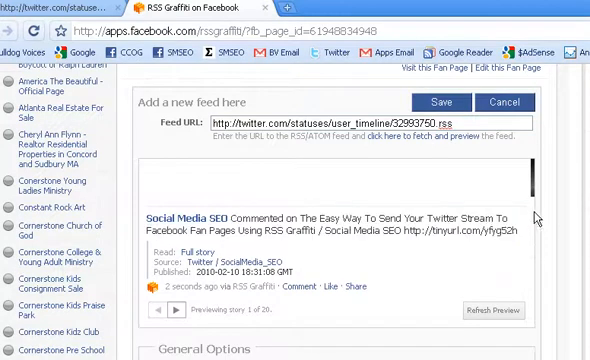
pyautogui.scroll(-2, 514, 219)
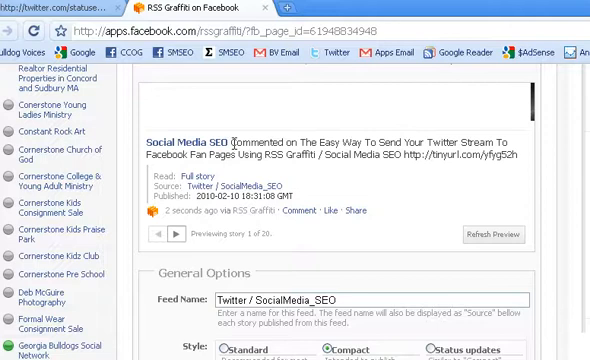
# Save the new Twitter / SocialMedia_SEO feed to the fan page and return to the Twitter RSS
pyautogui.moveTo(232, 142); pyautogui.dragTo(290, 196)
pyautogui.click(373, 188)
pyautogui.scroll(2, 428, 180)
pyautogui.scroll(2, 428, 180)
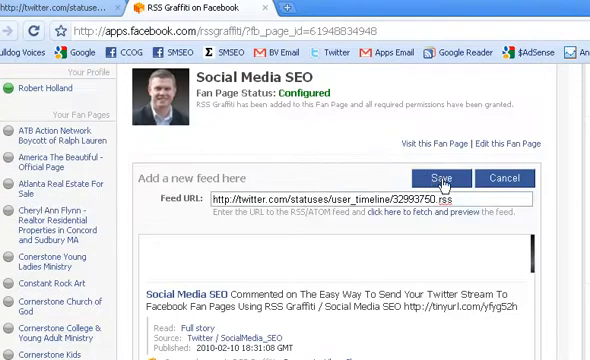
pyautogui.click(441, 180)
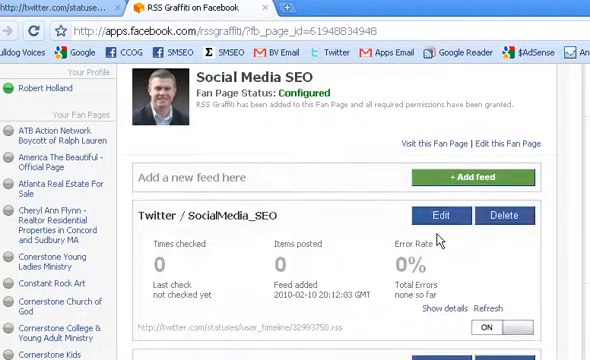
pyautogui.click(50, 8)
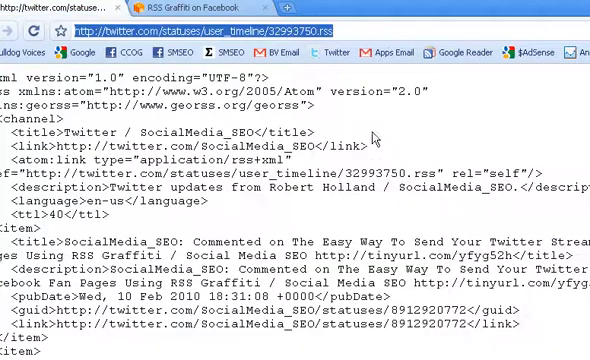
pyautogui.click(330, 52)
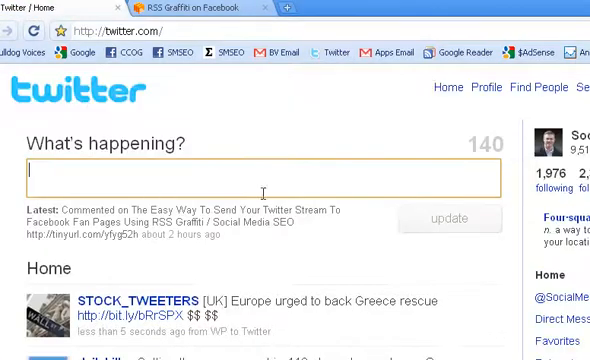
pyautogui.click(212, 175)
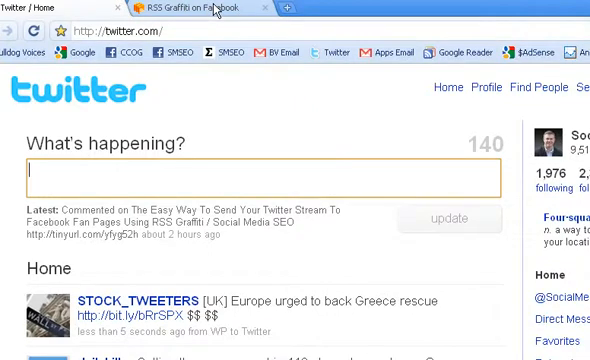
pyautogui.click(216, 10)
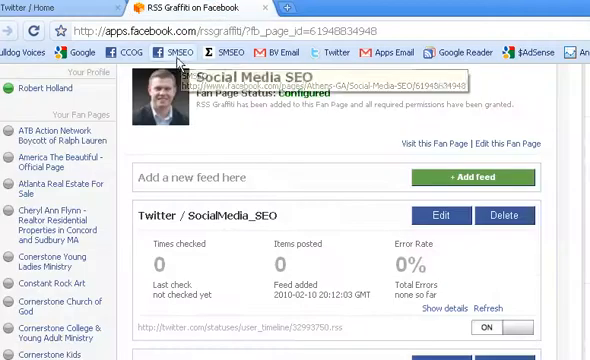